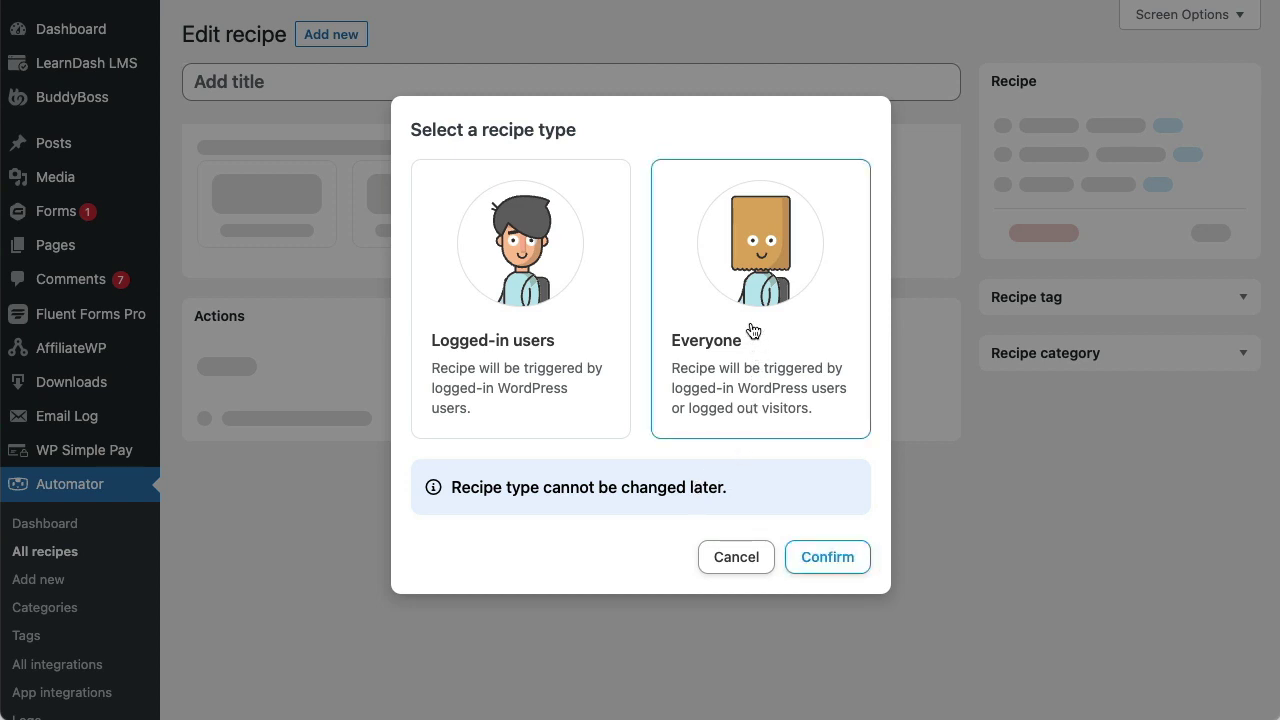
Step: Choose the Everyone recipe type so logged-out visitors can also trigger the recipe
click(817, 556)
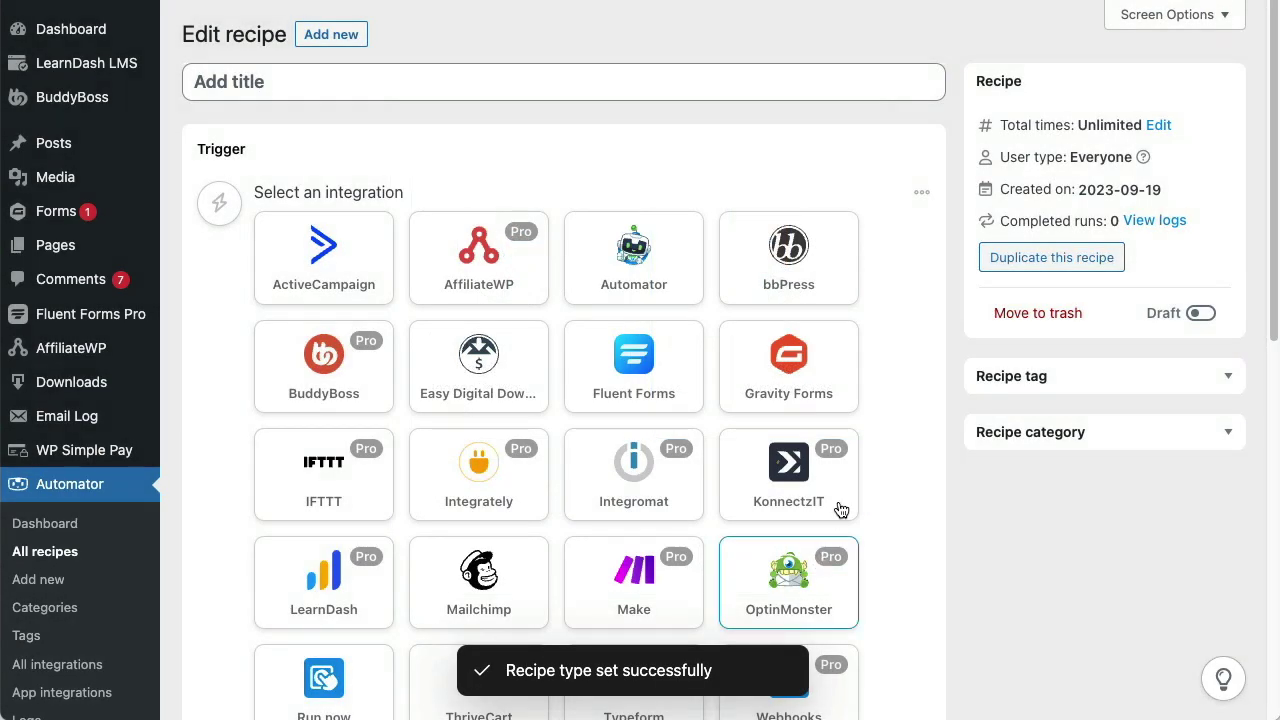
scroll(884, 352, down, 2)
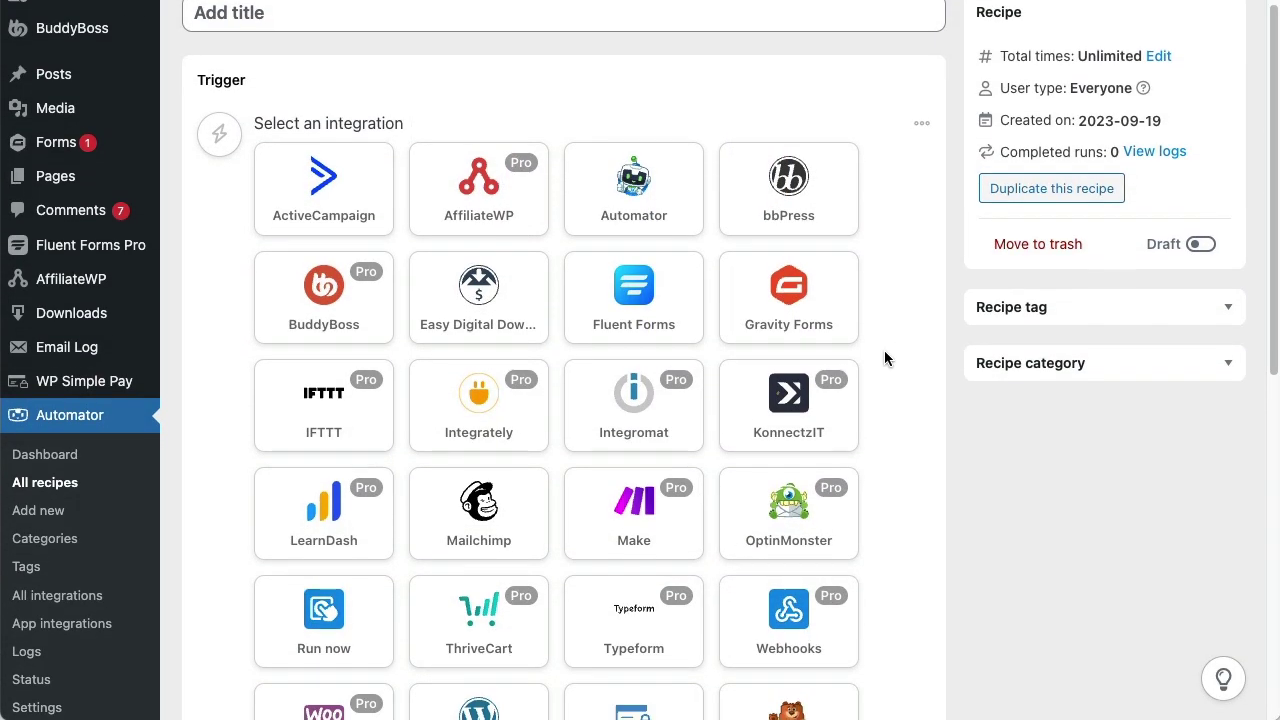
scroll(885, 355, down, 1)
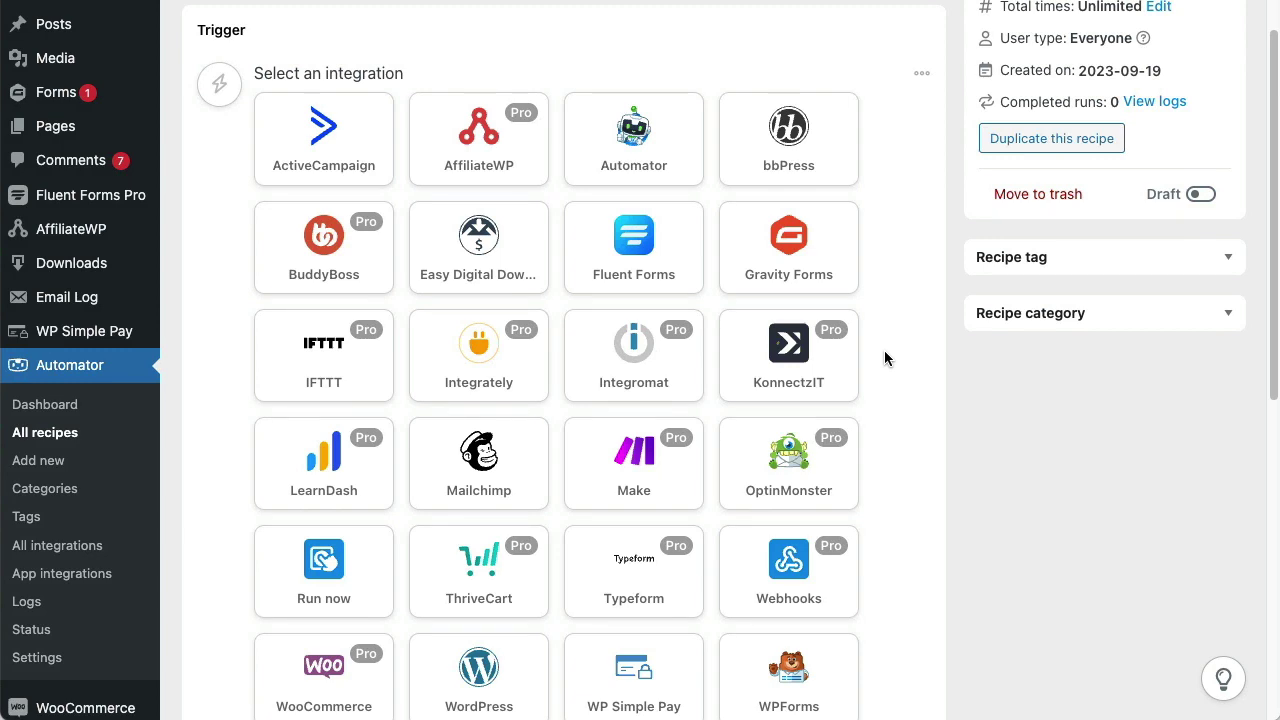
scroll(884, 358, up, 2)
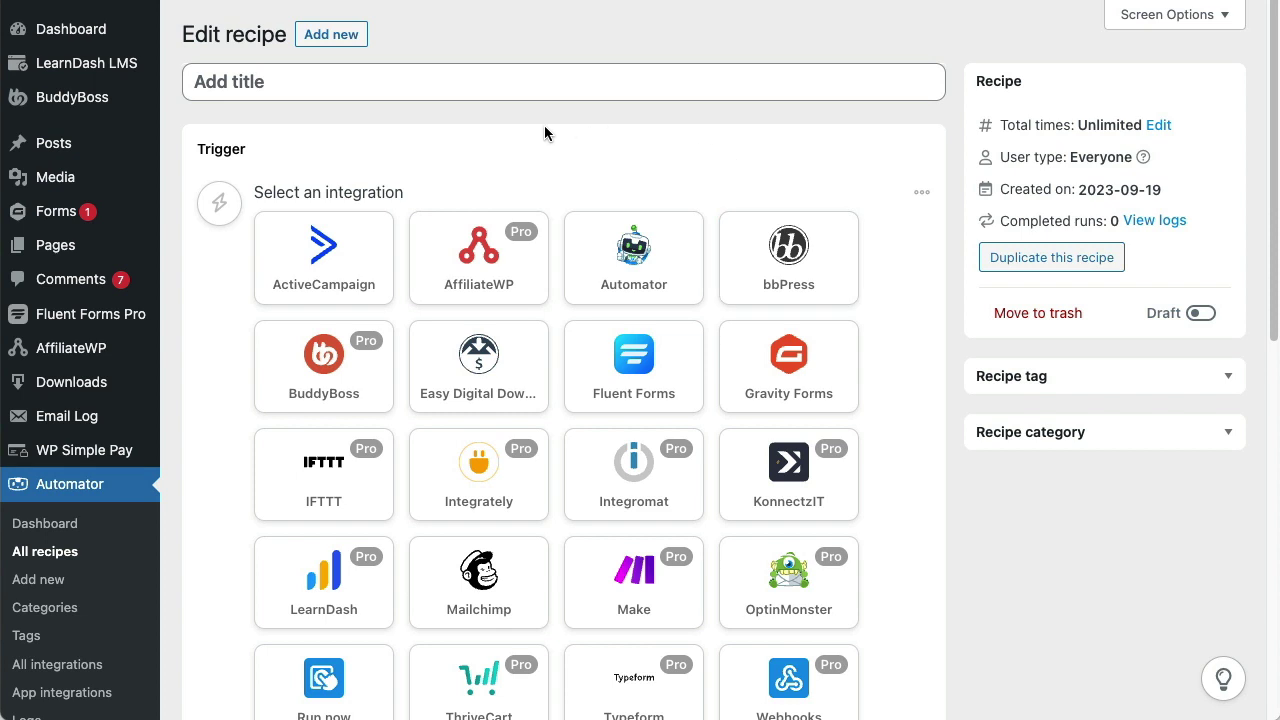
Step: Title the recipe 'Add graduates to VIP' and save the title
click(520, 84)
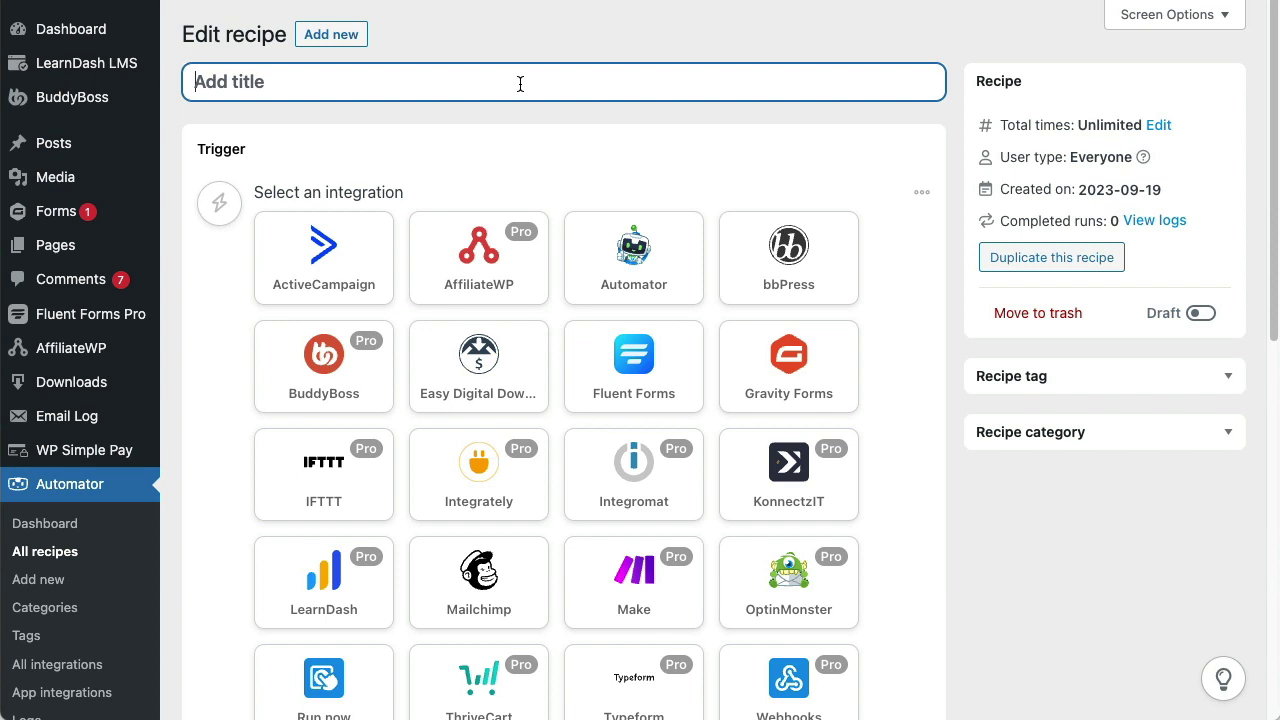
text(Add graduates )
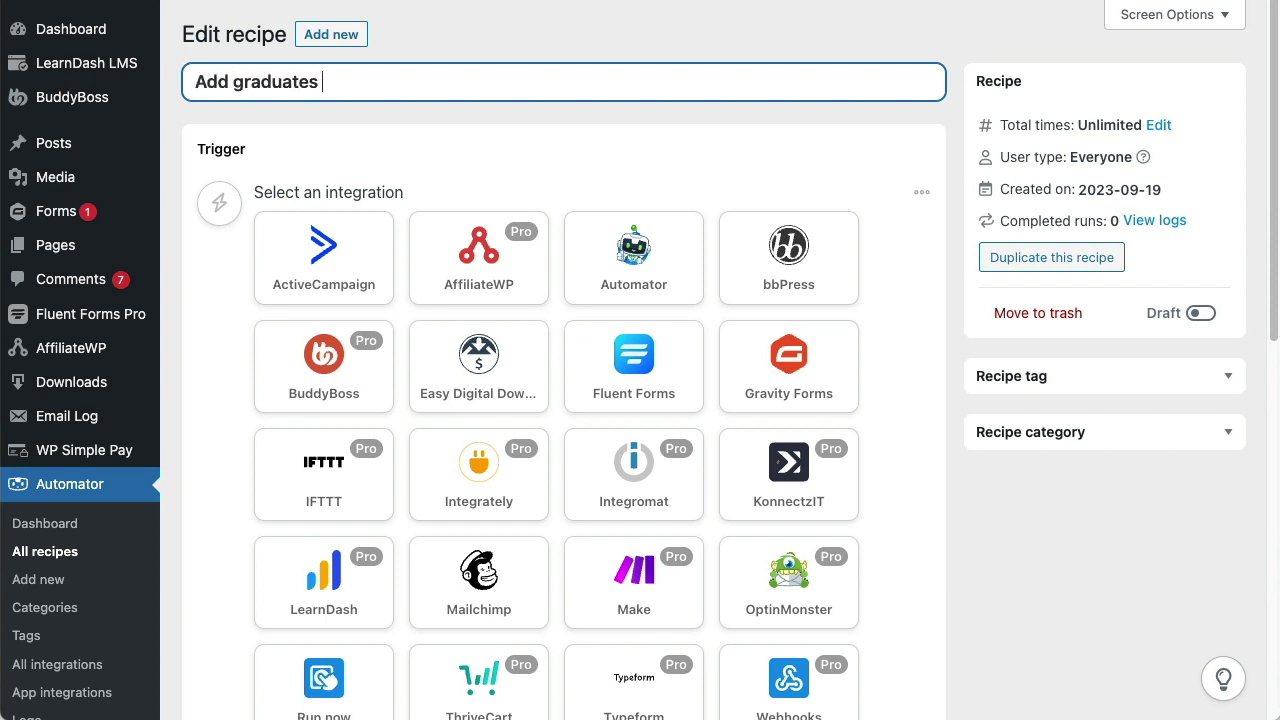
text(to VIP)
click(659, 162)
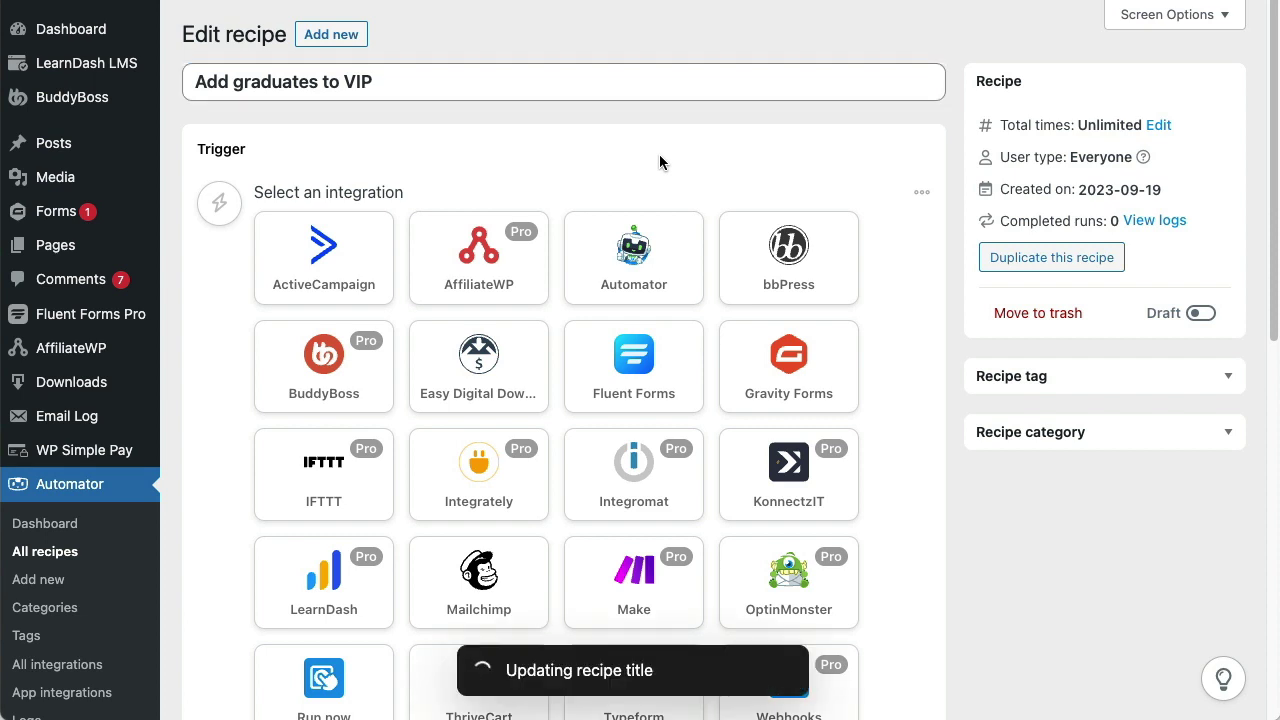
Step: Set the trigger to Run now's 'Trigger recipe manually'
scroll(659, 162, down, 2)
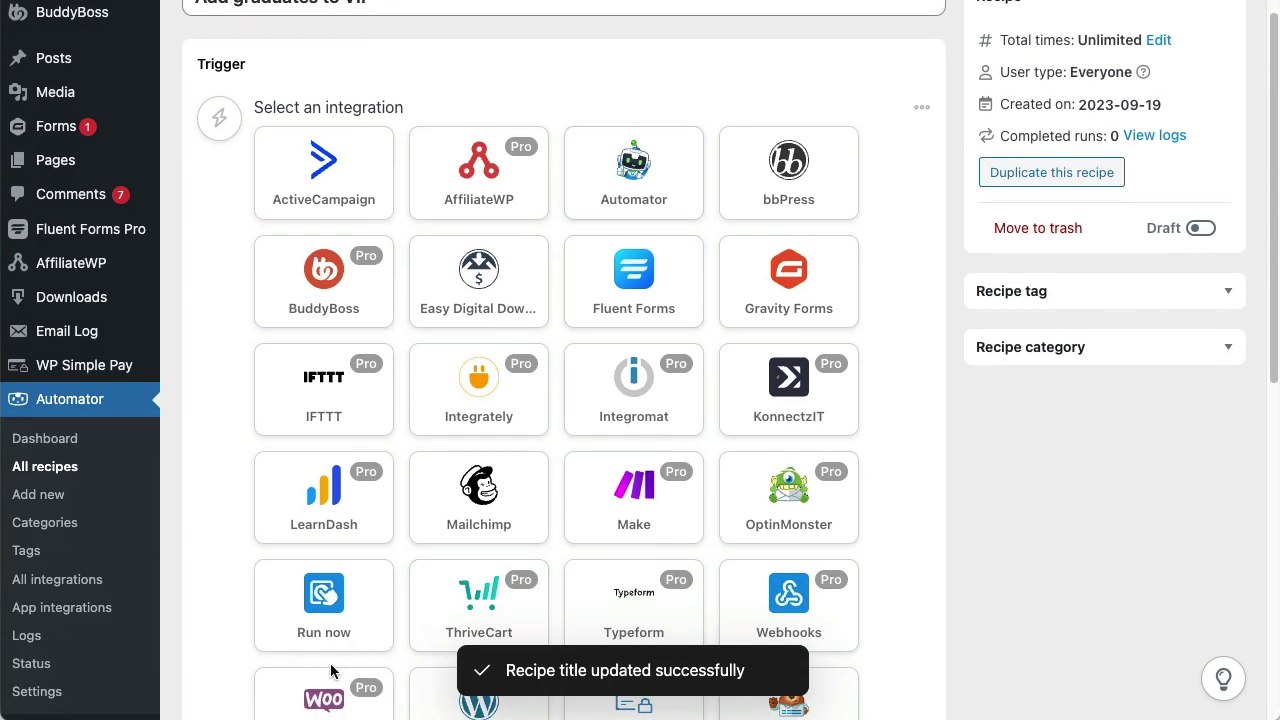
click(333, 610)
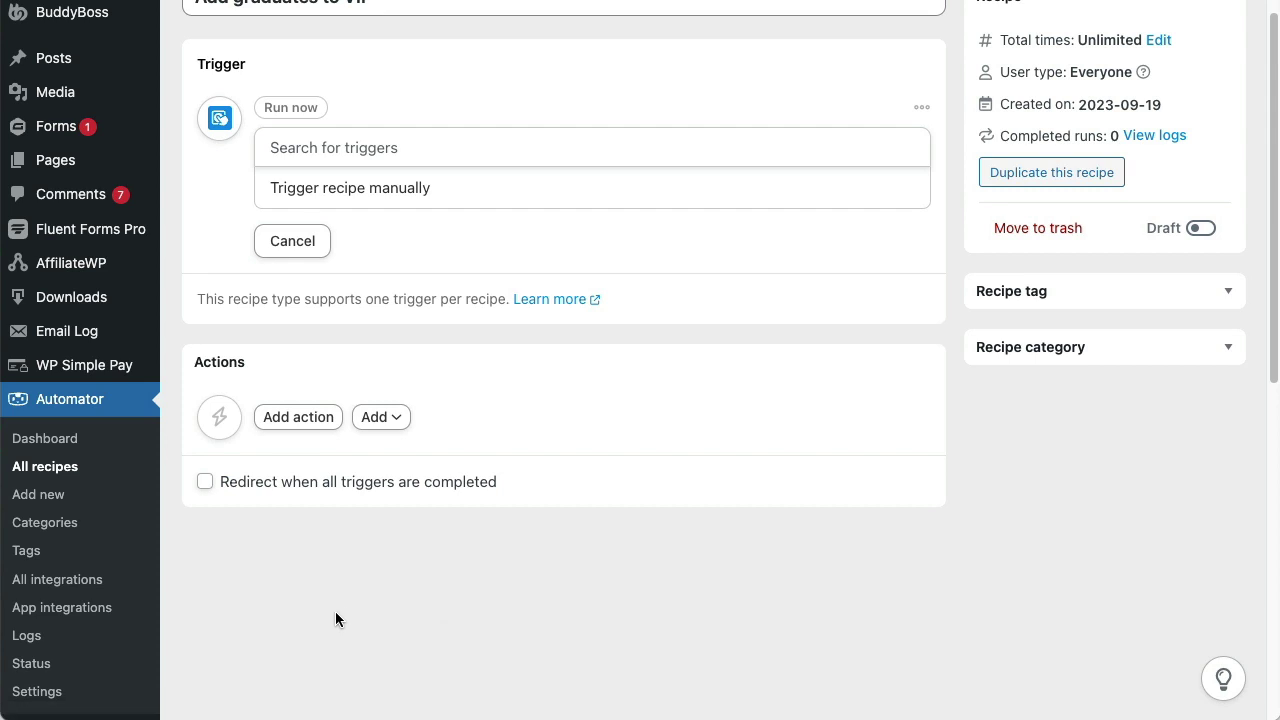
click(393, 196)
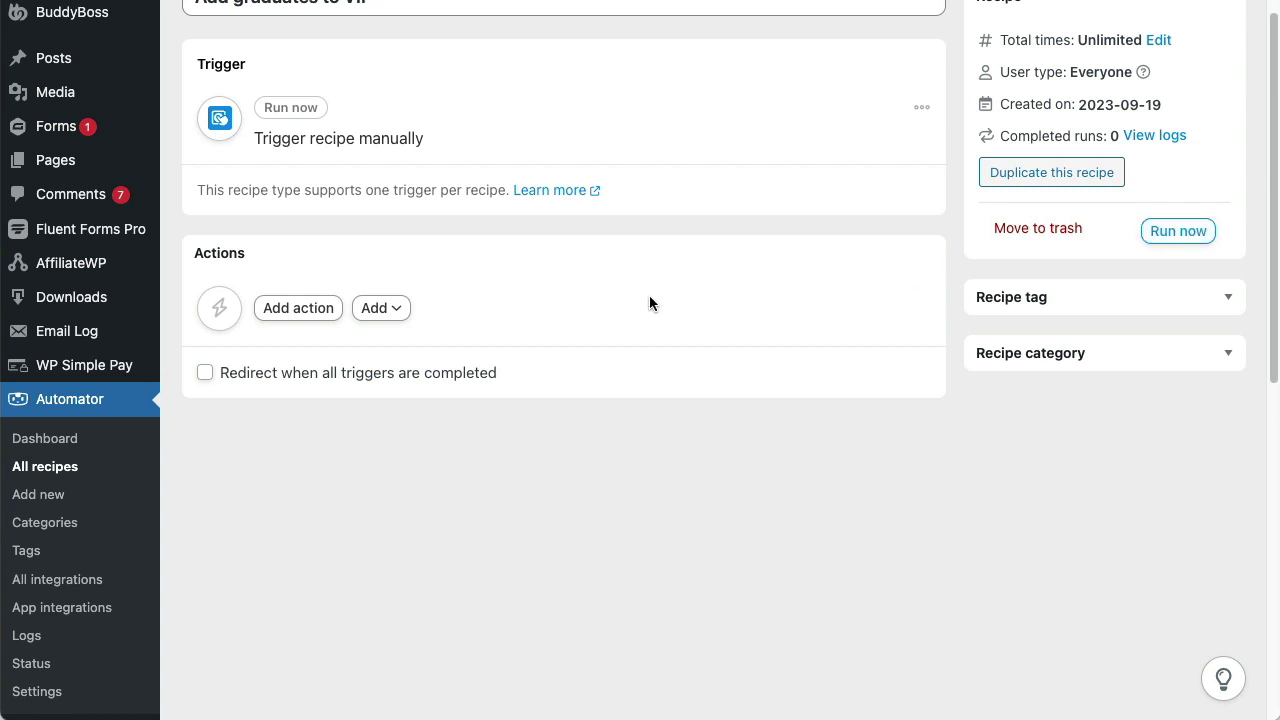
Step: Add a loop over users to the actions and begin an action inside it
click(398, 310)
click(408, 370)
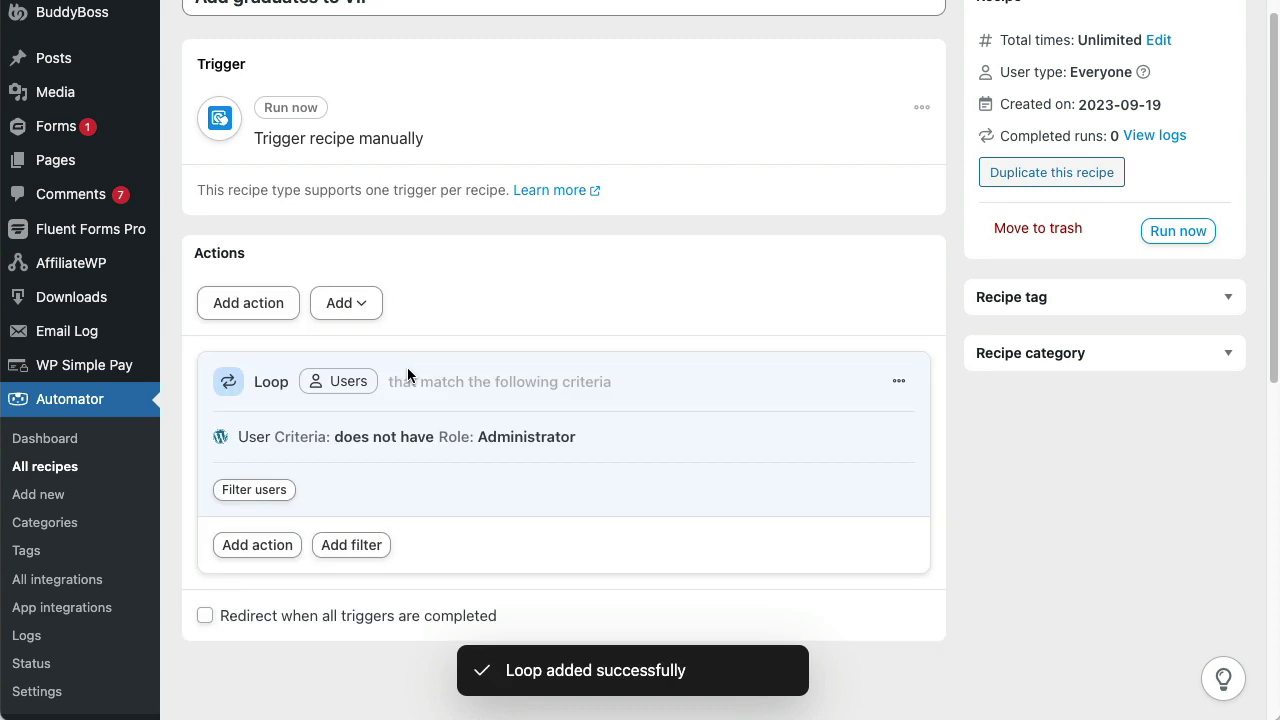
scroll(407, 374, down, 2)
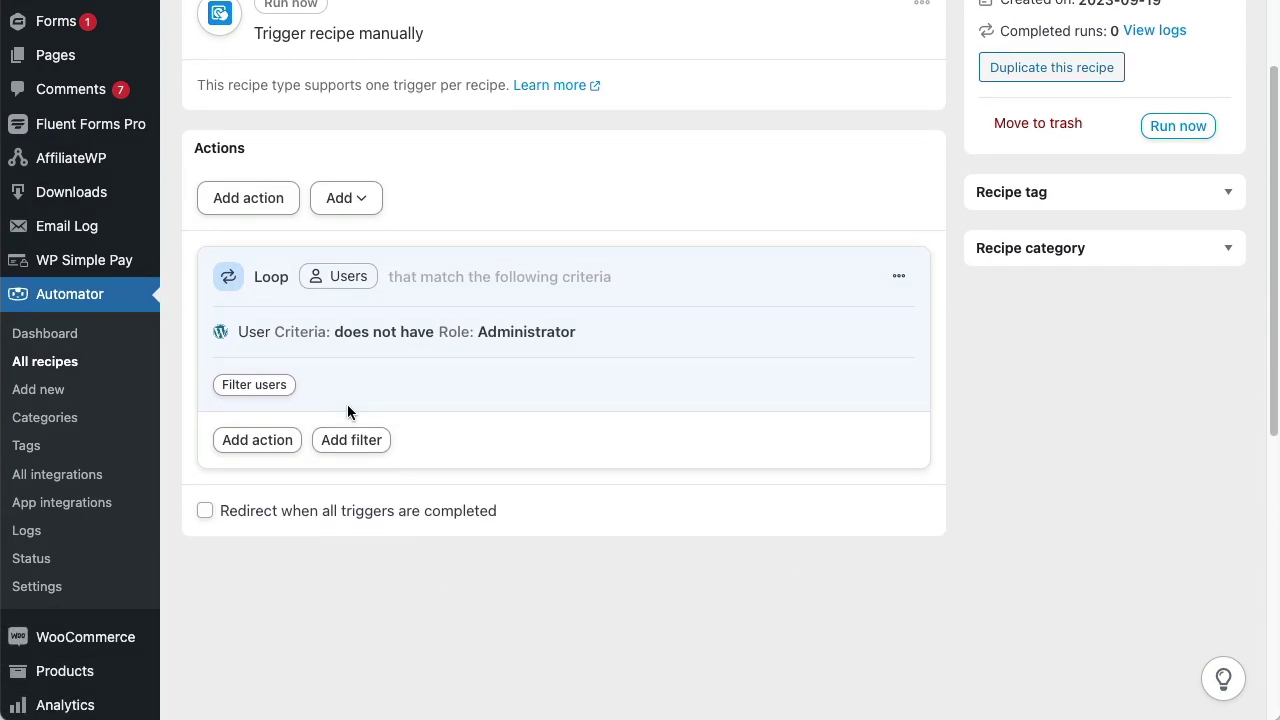
click(256, 440)
scroll(507, 468, down, 1)
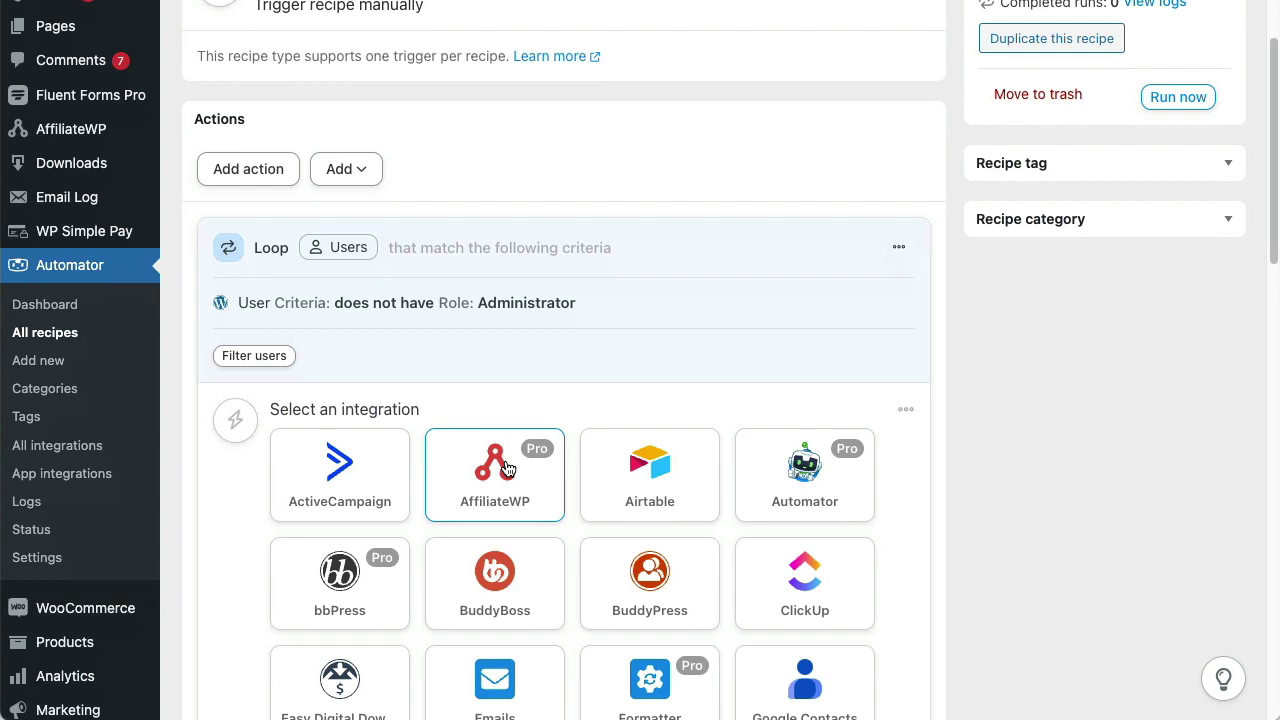
scroll(507, 468, down, 5)
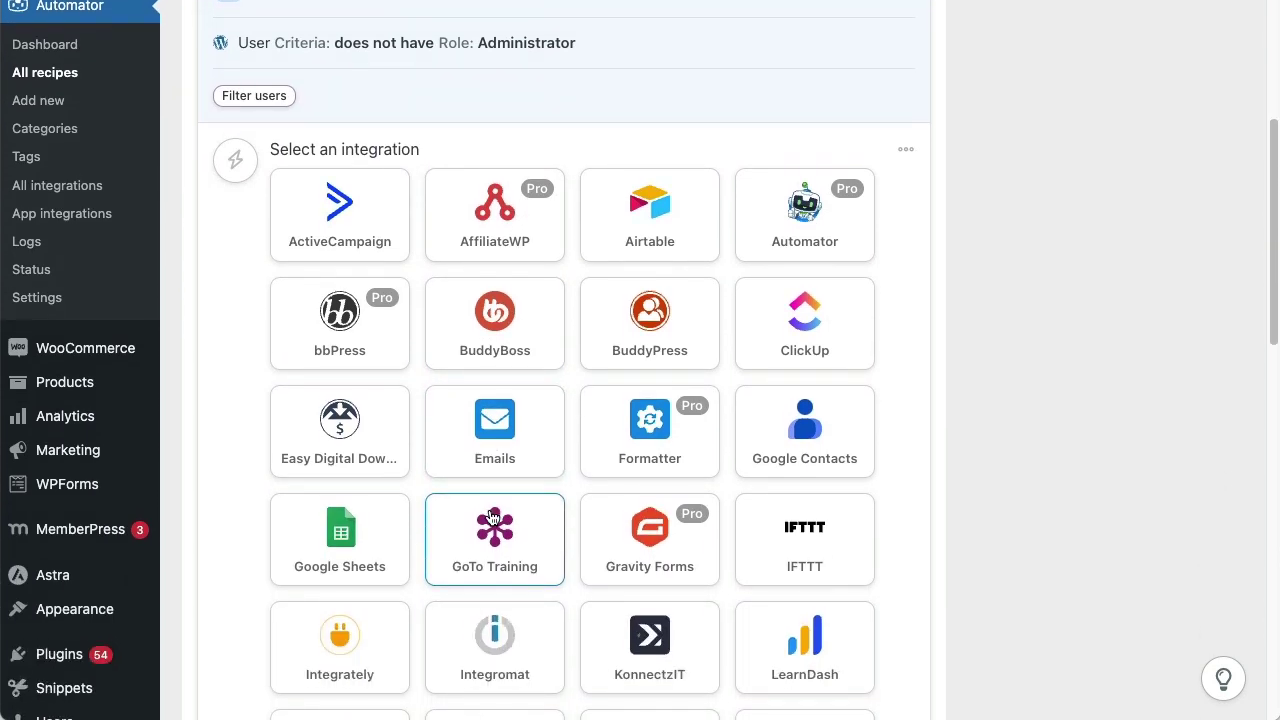
scroll(492, 517, down, 8)
Step: Make the looped action add each user to the MemberPress '(ID: 76423) VIP' membership
click(508, 471)
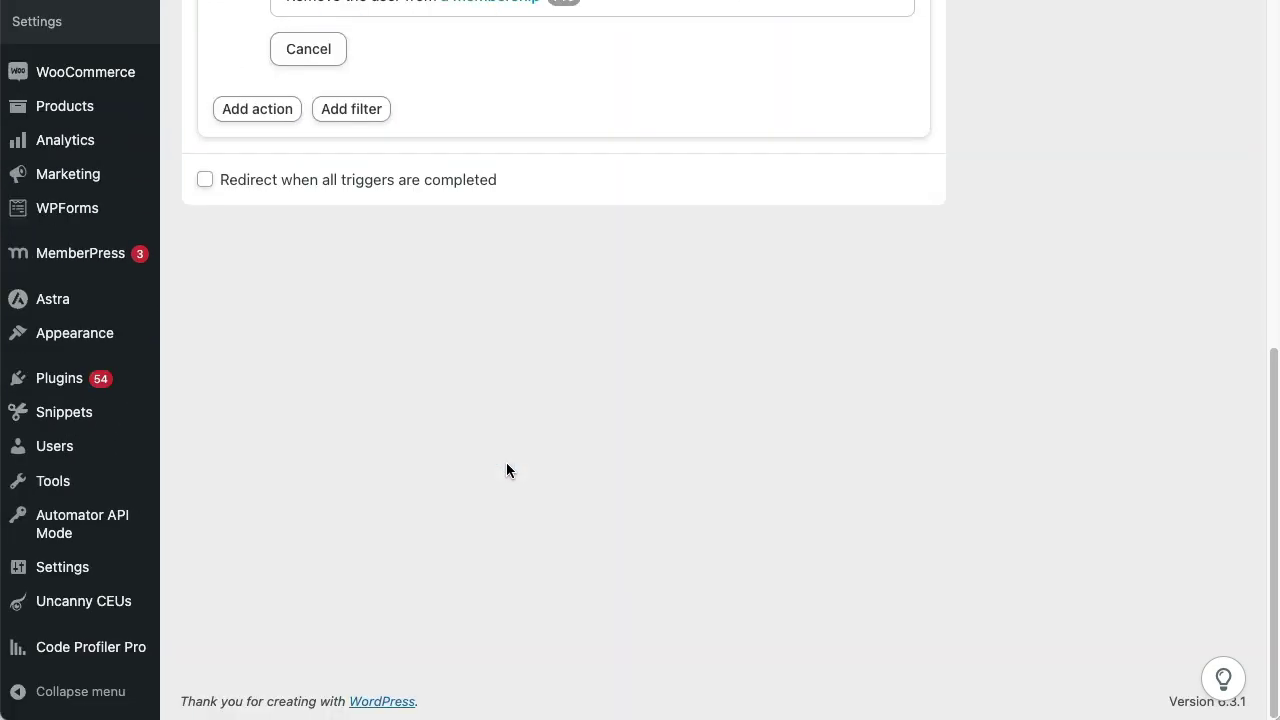
scroll(426, 305, up, 5)
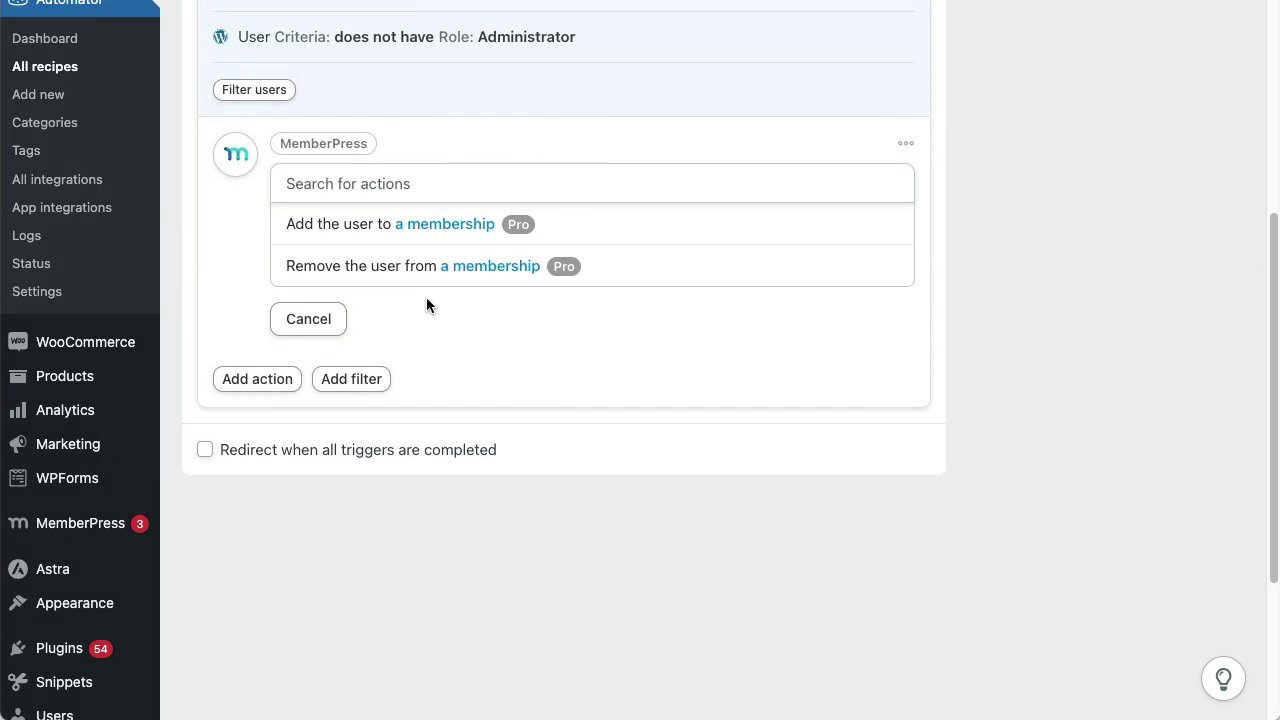
click(447, 228)
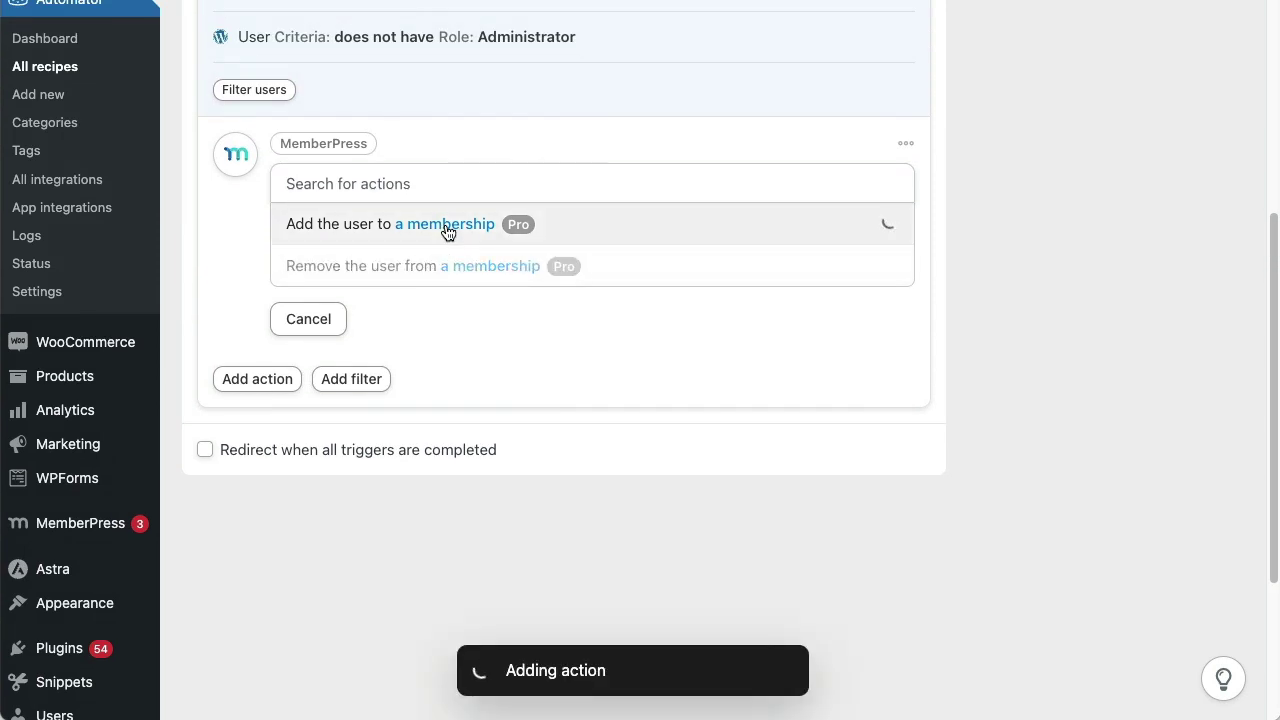
click(871, 277)
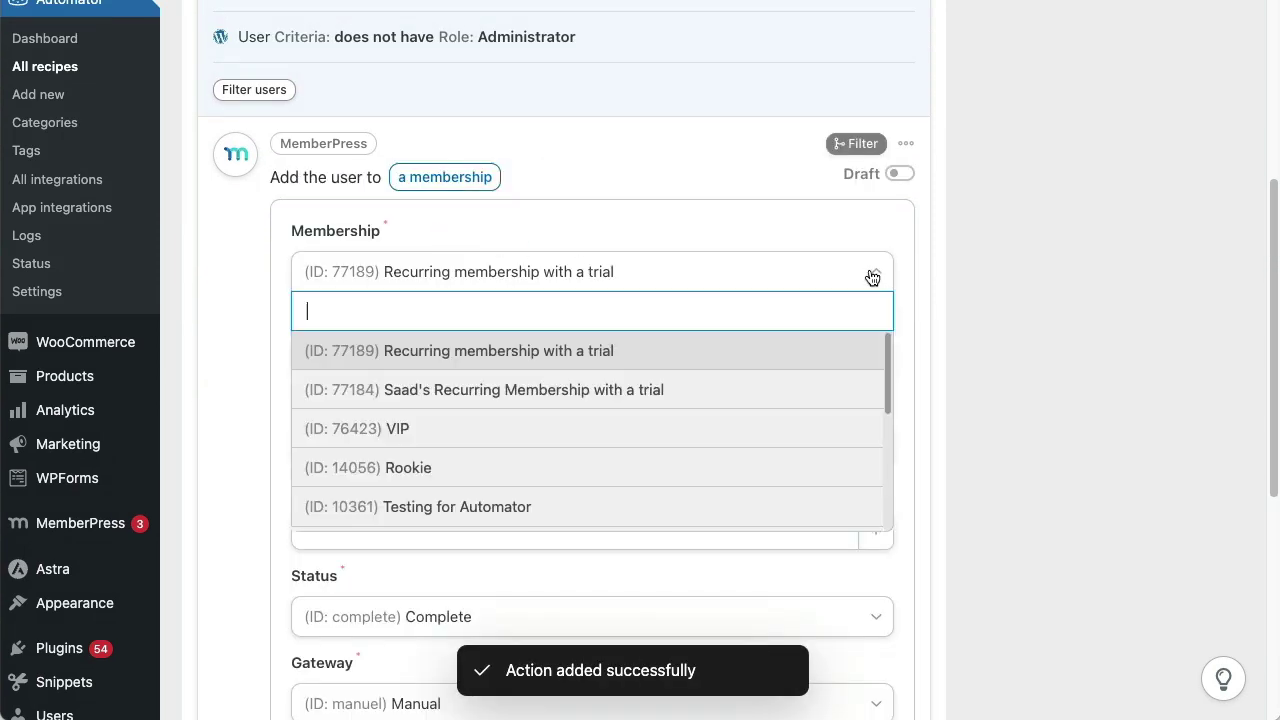
click(556, 429)
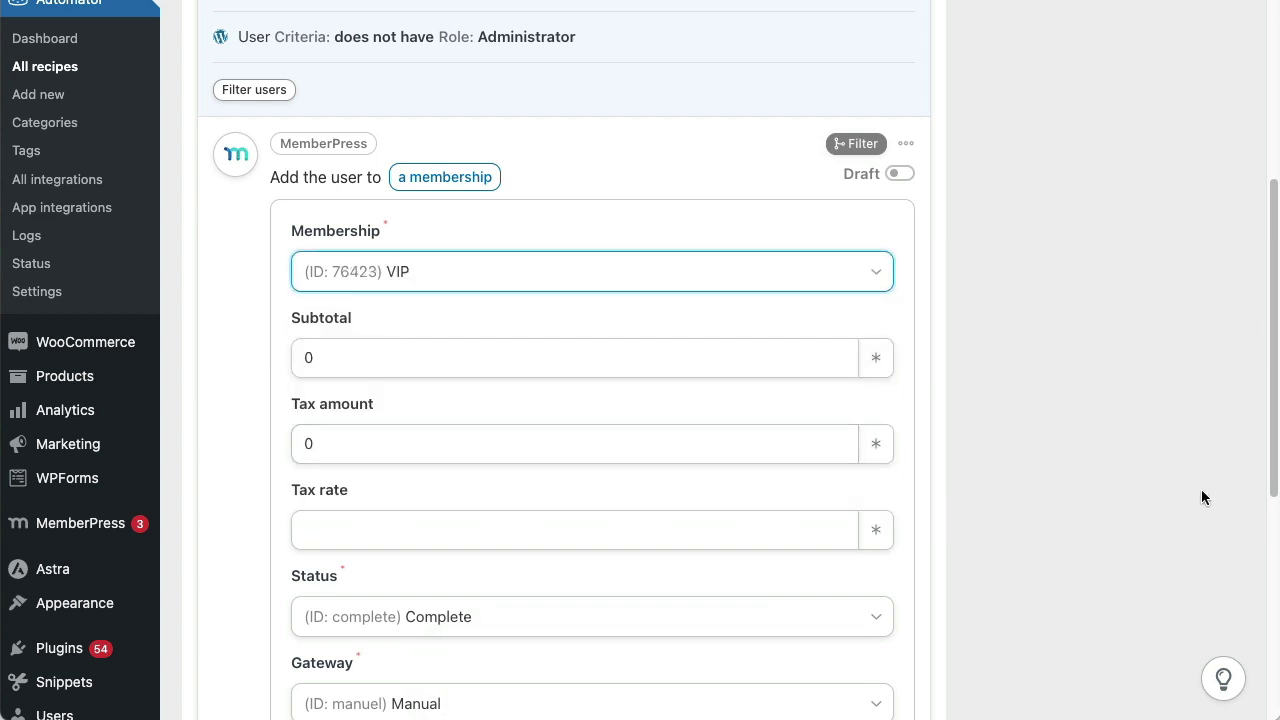
drag(1273, 432, 1268, 558)
scroll(772, 630, down, 2)
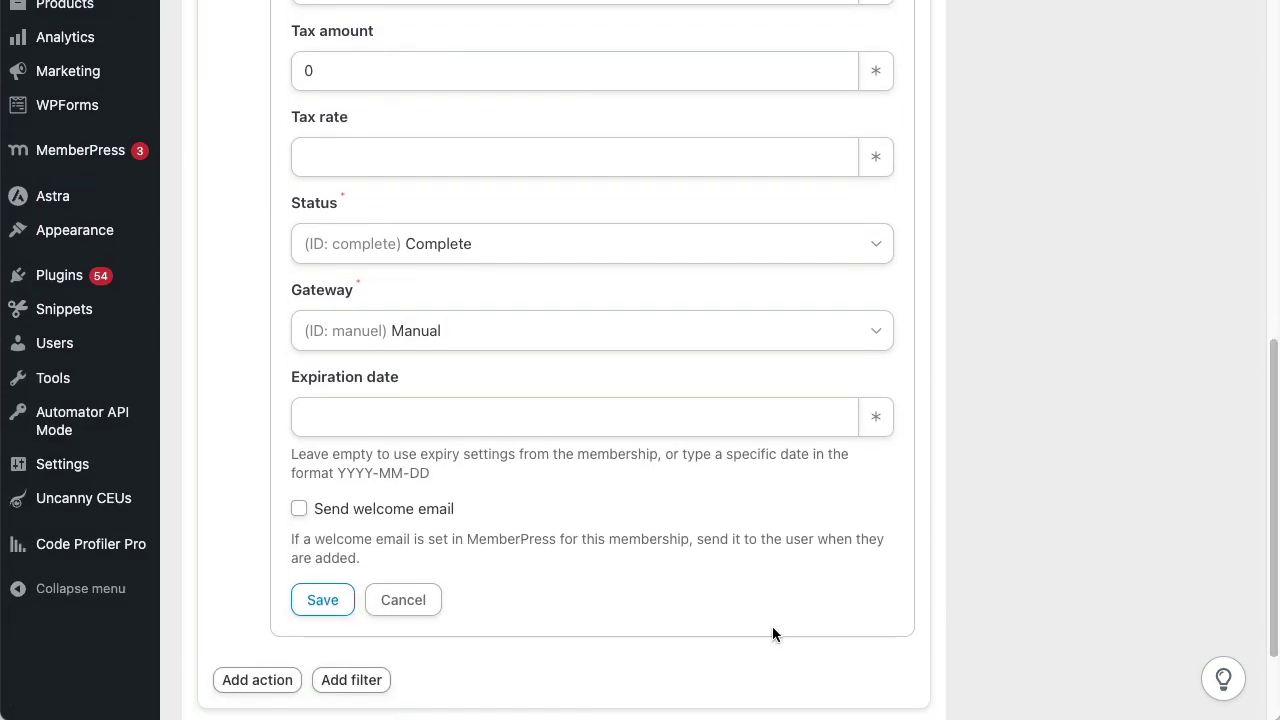
Step: Save the VIP action and filter it to users who completed 'An Introduction to LearnDash'
click(320, 600)
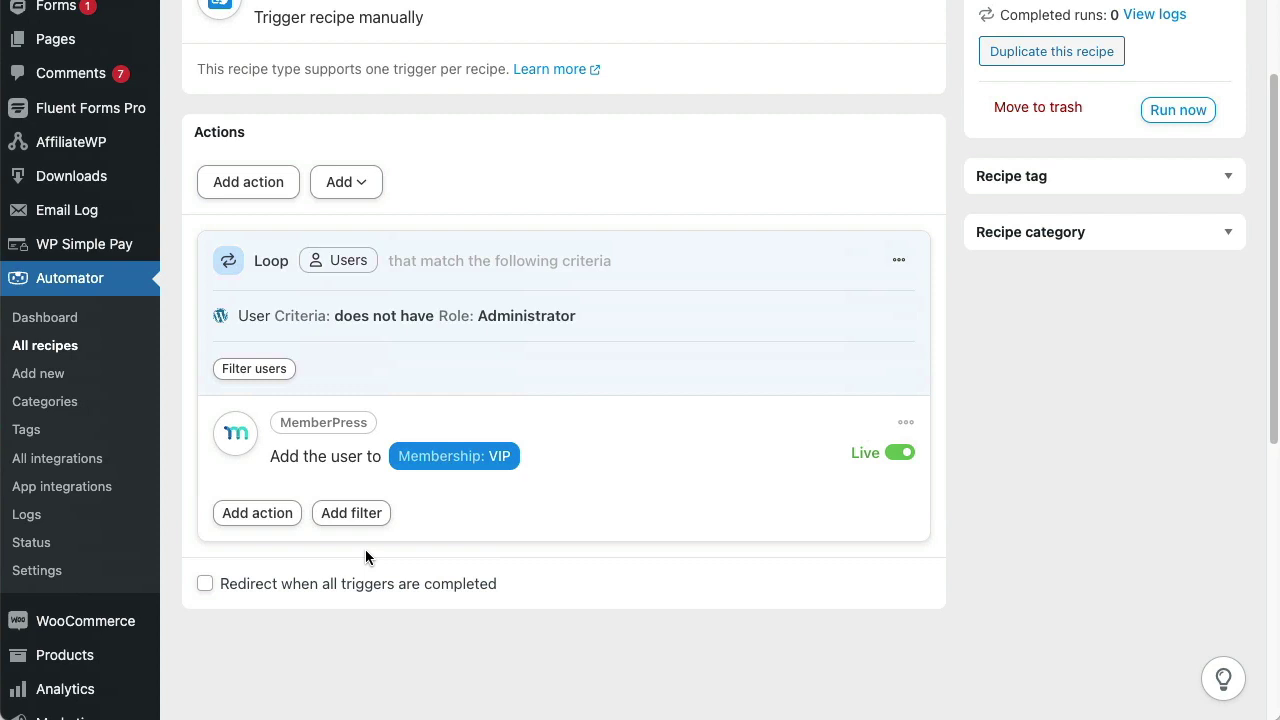
mouse_move(811, 456)
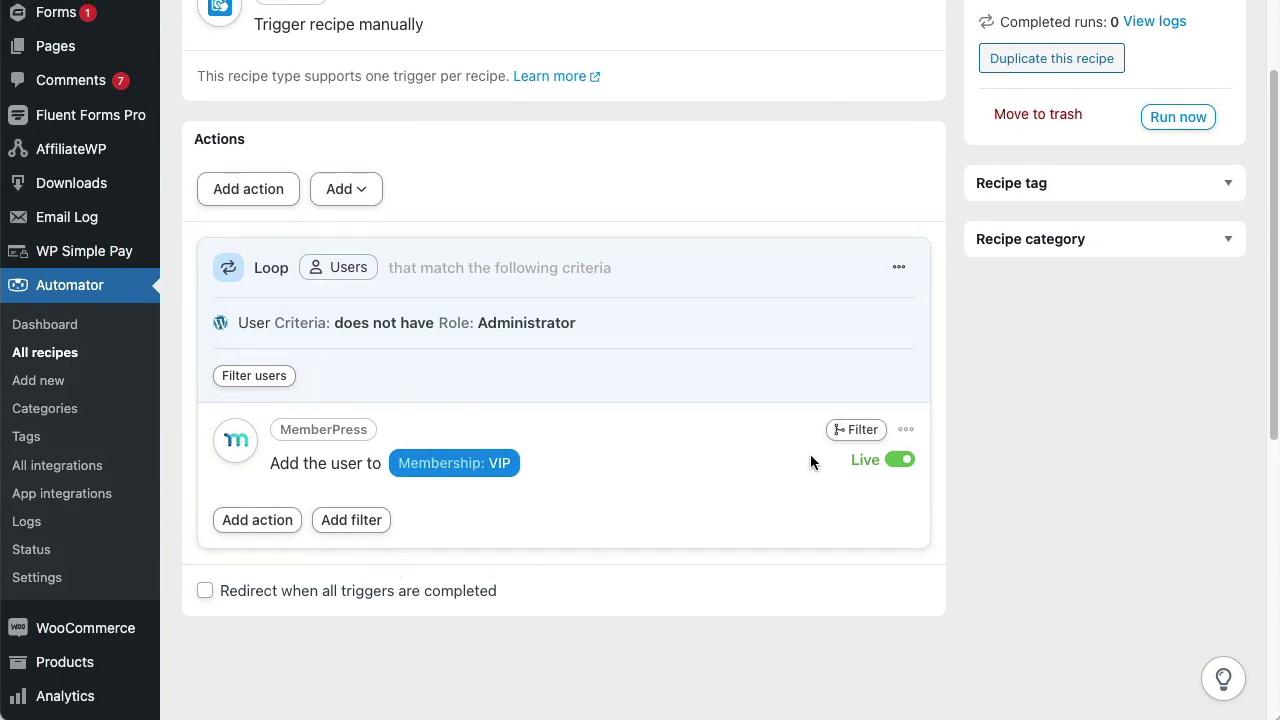
click(858, 431)
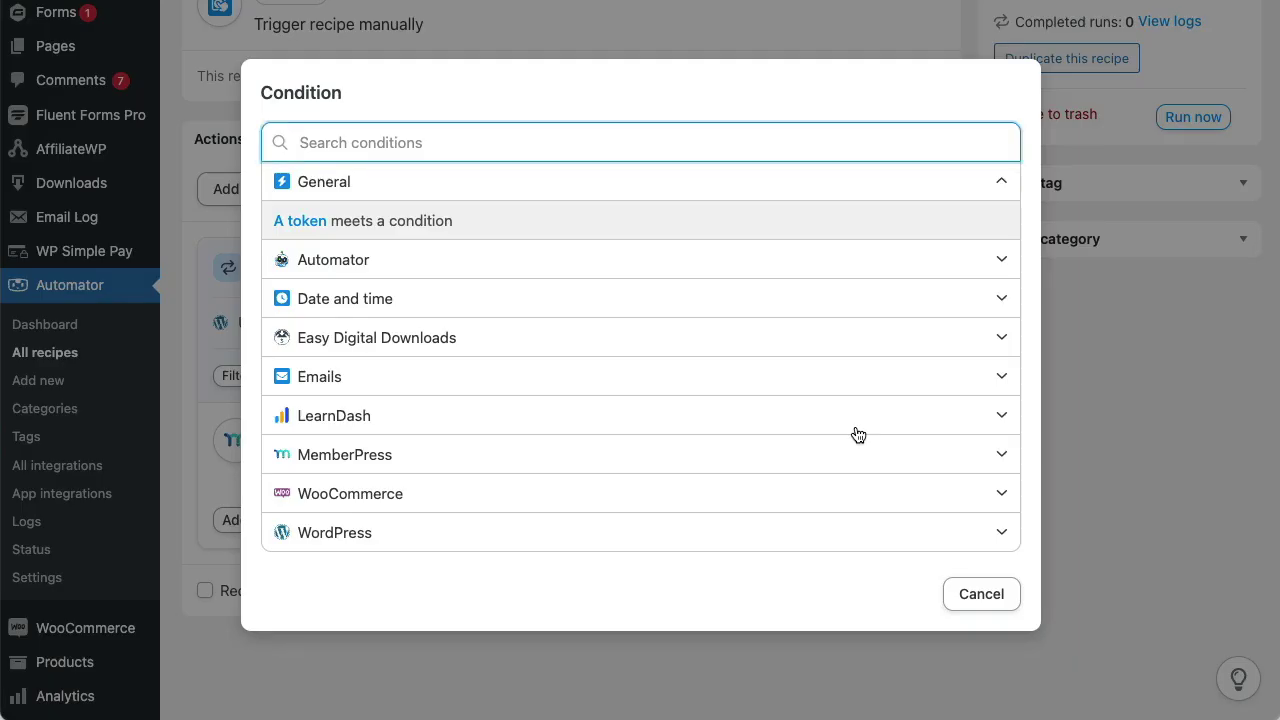
click(420, 420)
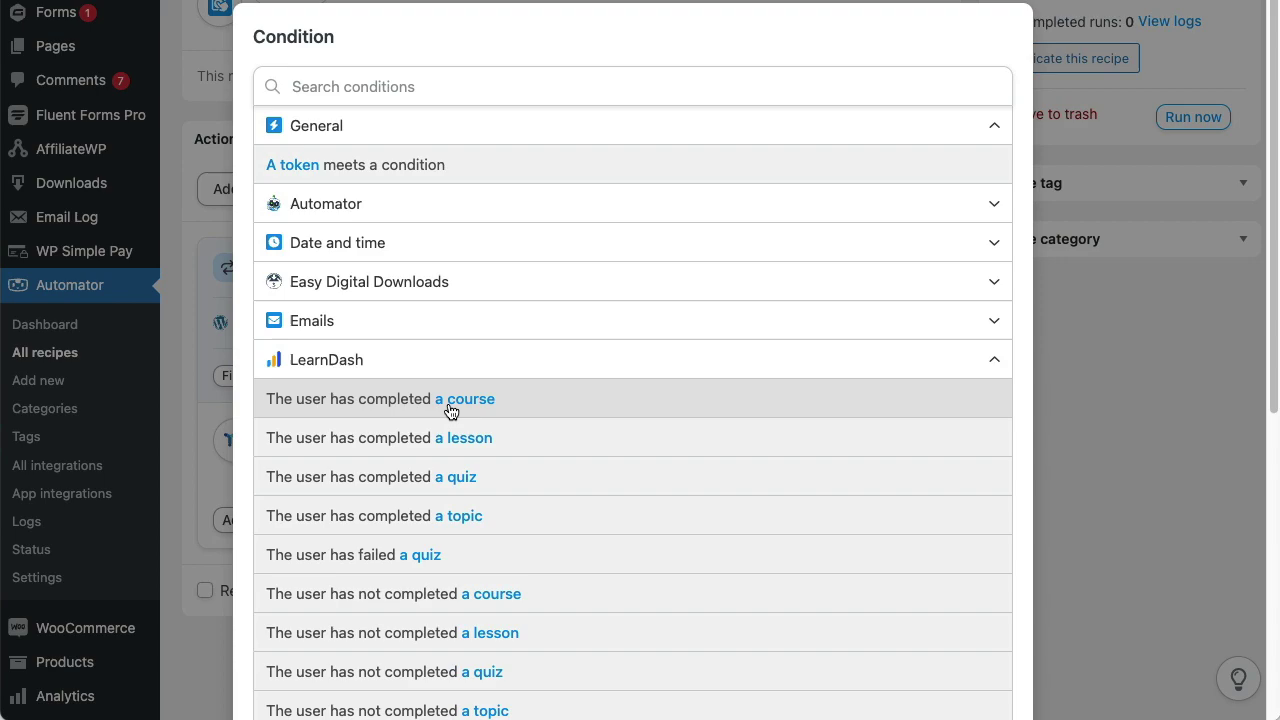
click(448, 402)
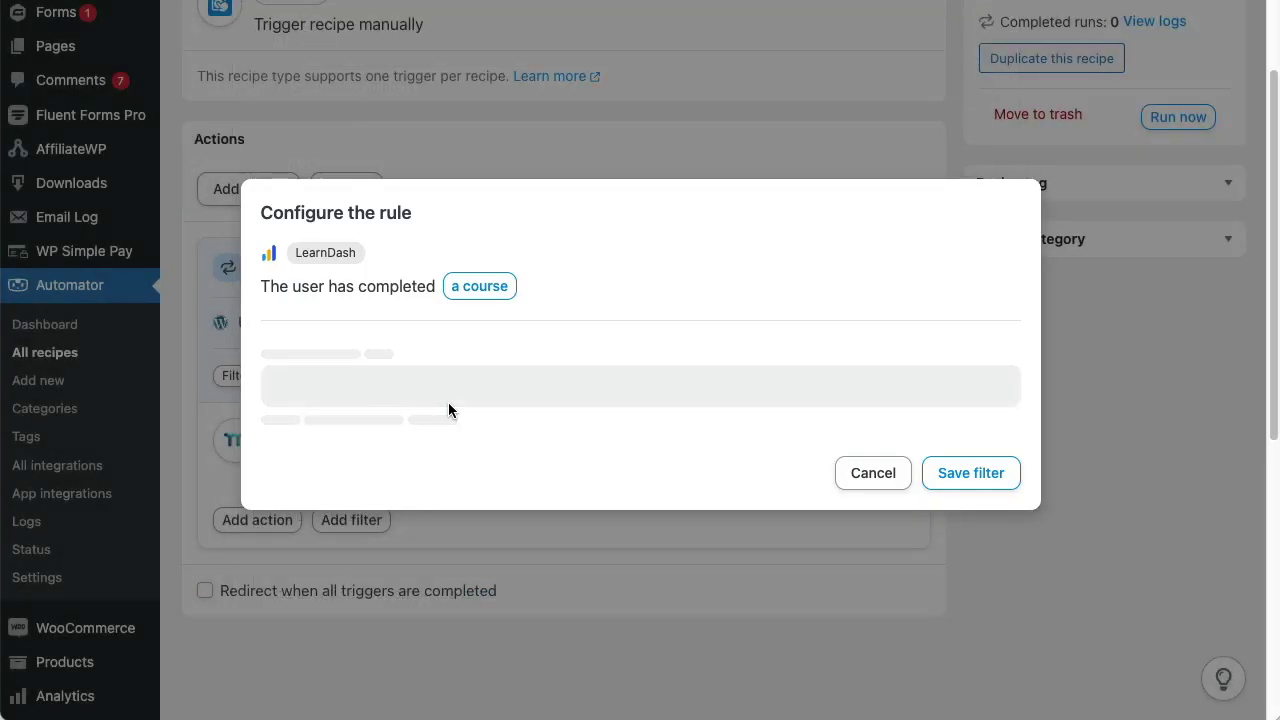
click(508, 418)
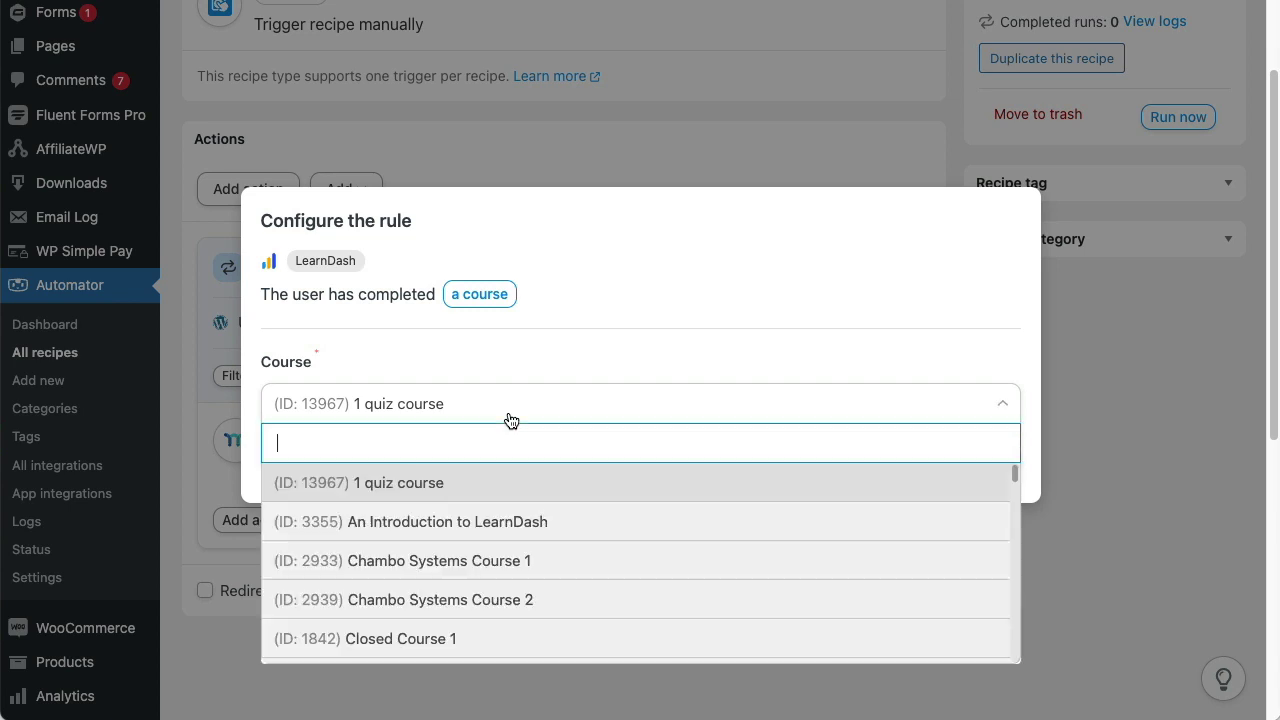
click(497, 511)
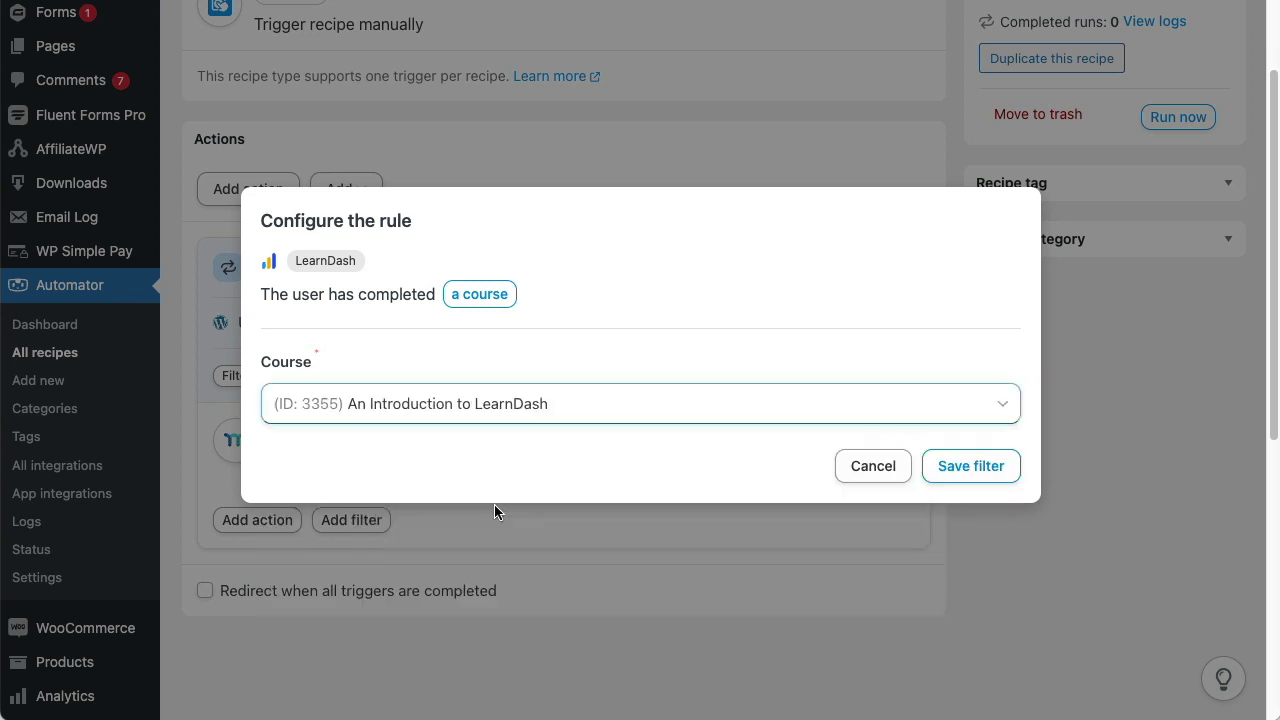
click(984, 468)
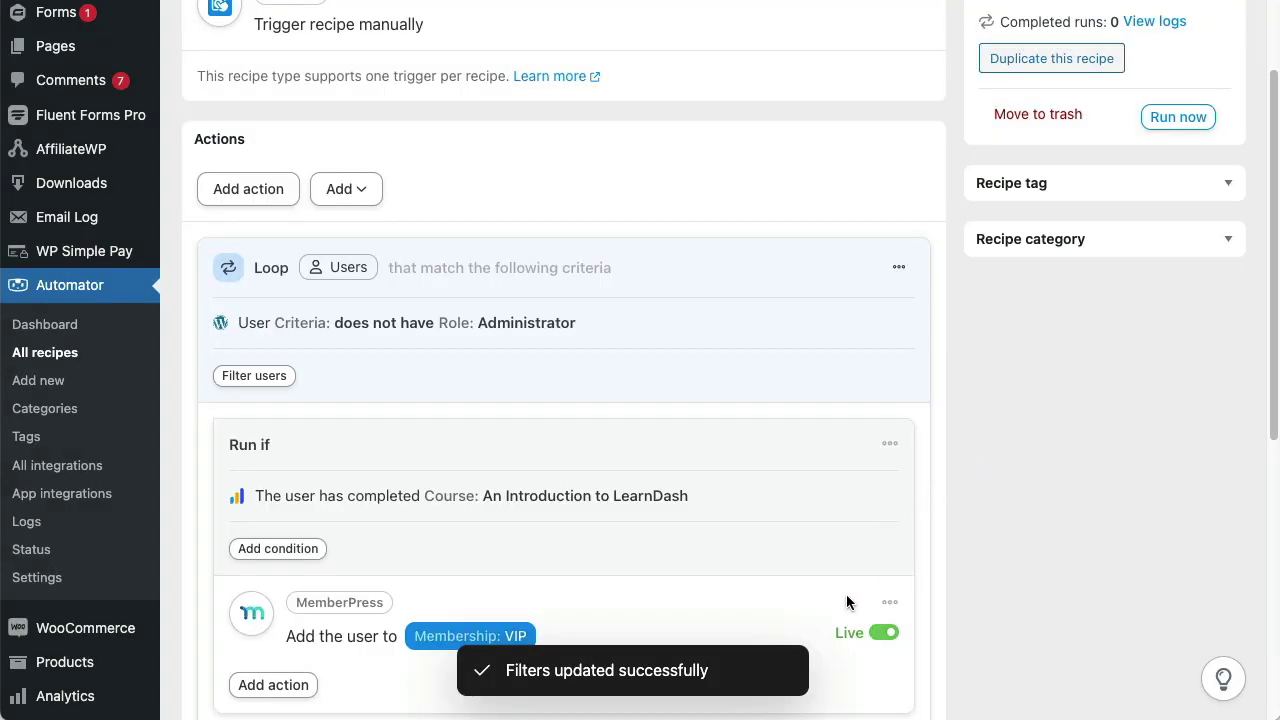
Step: Start the 'Add graduates to VIP' recipe with Run now from the Recipe box
scroll(844, 600, up, 1)
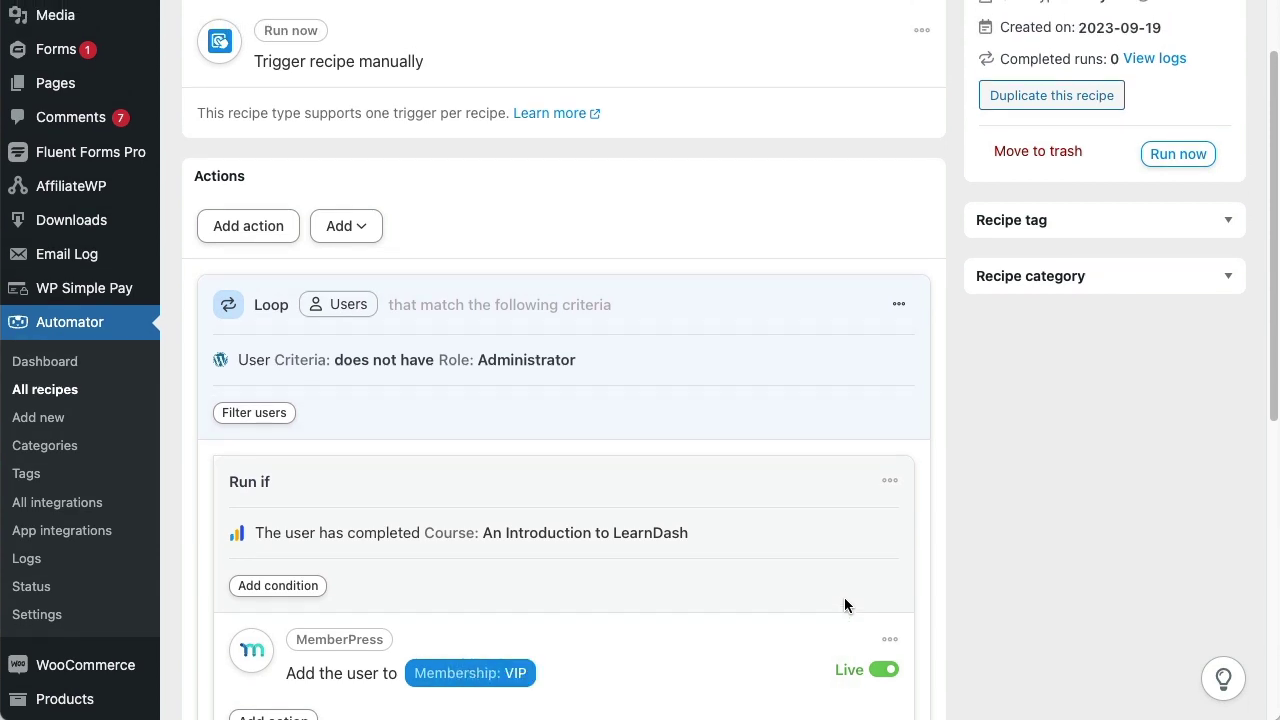
scroll(844, 605, up, 4)
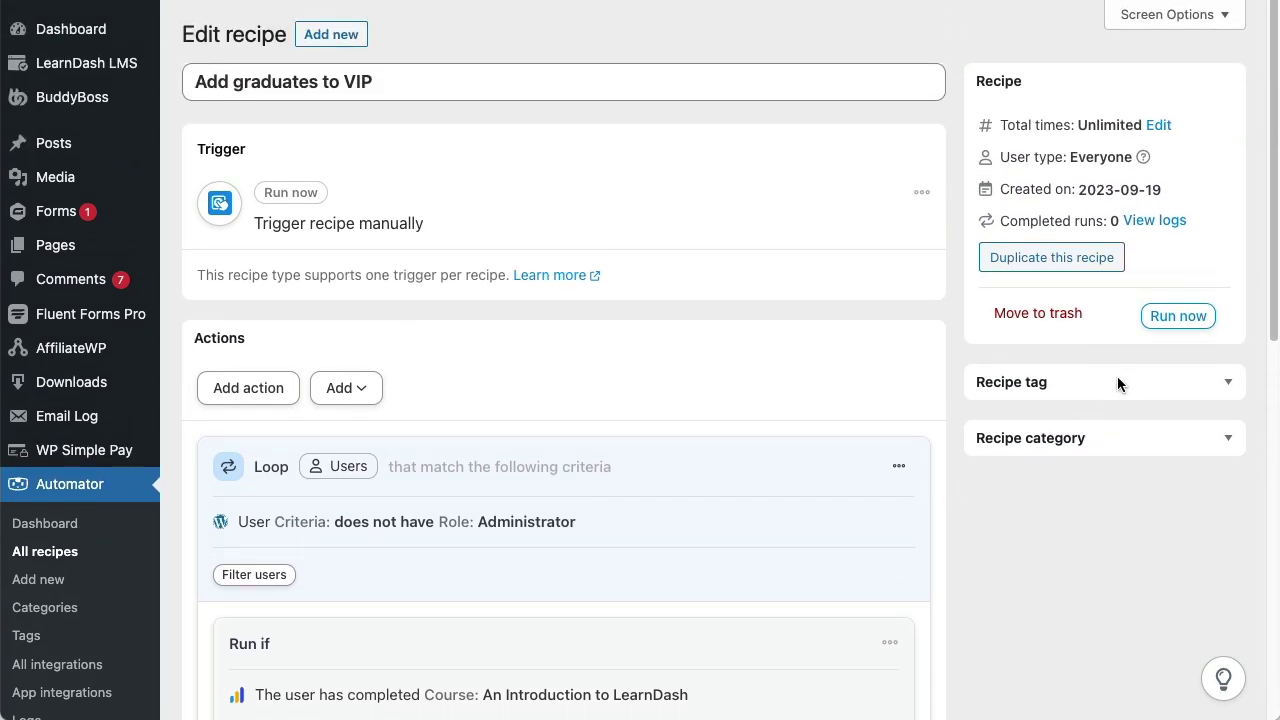
click(1180, 320)
click(1180, 318)
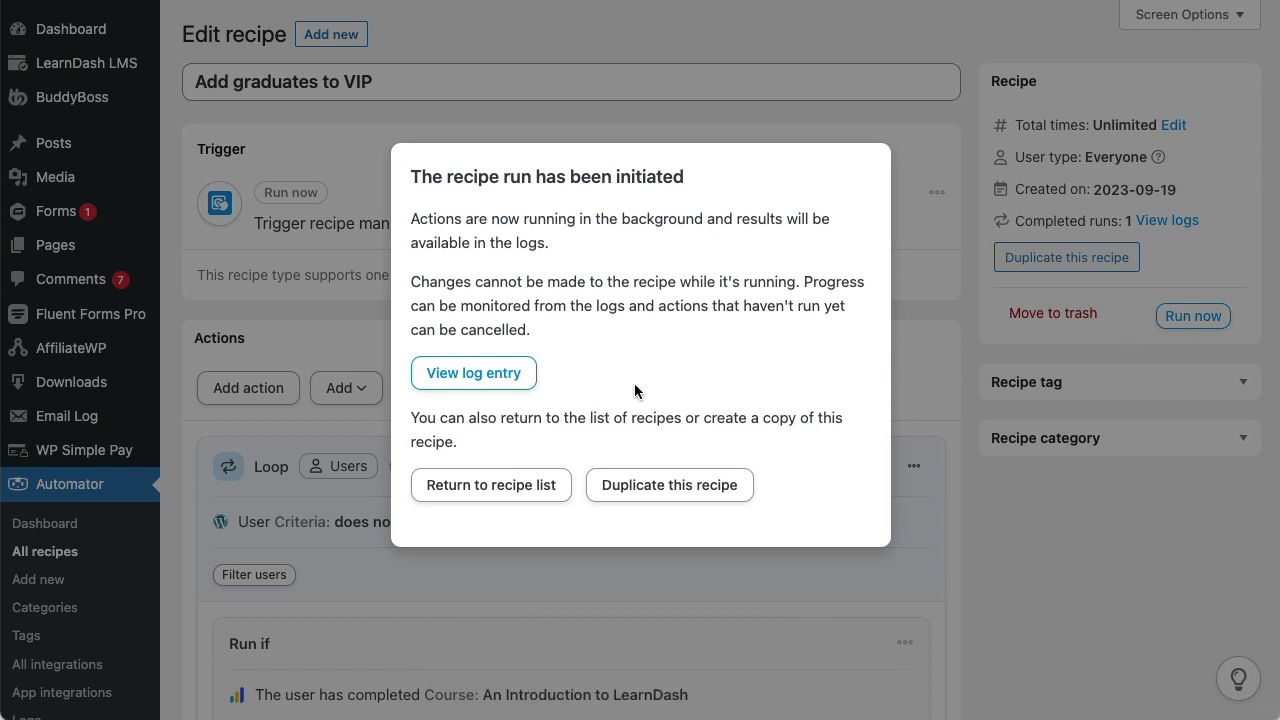
Step: Open the run's log entry details and check the Actions section showing 63 users processed
click(492, 375)
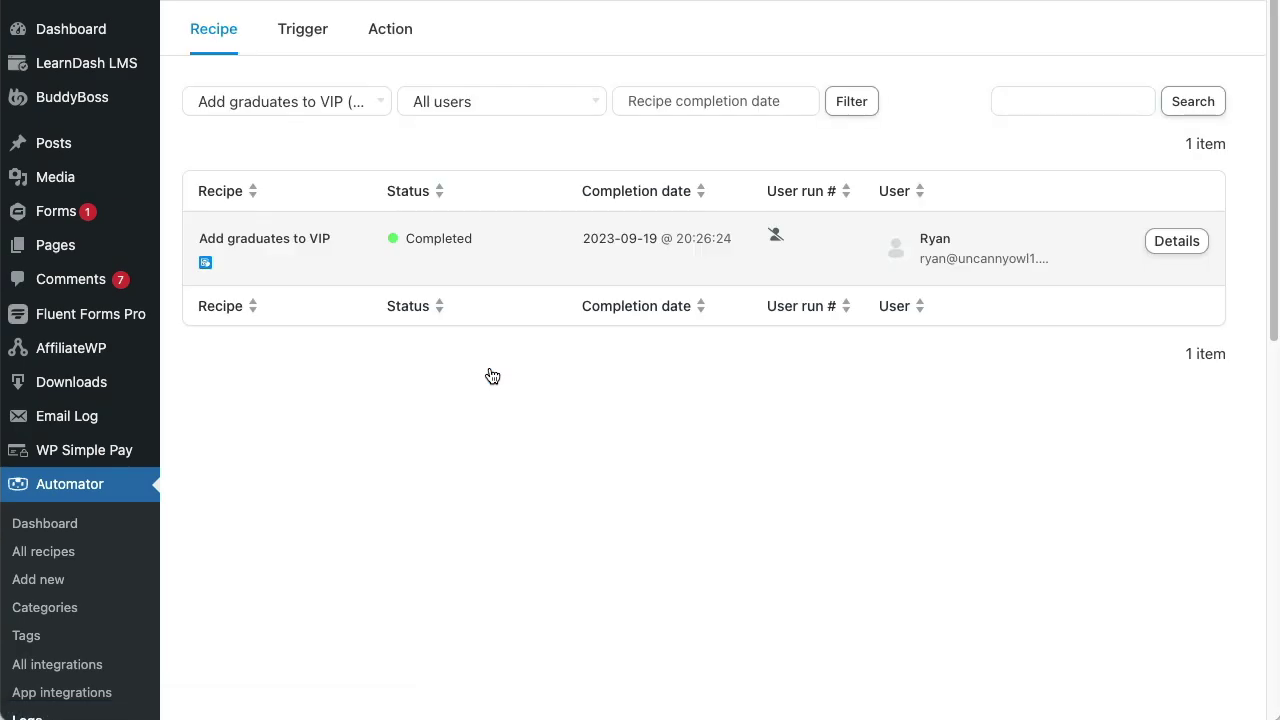
click(1172, 239)
drag(1035, 294, 1014, 514)
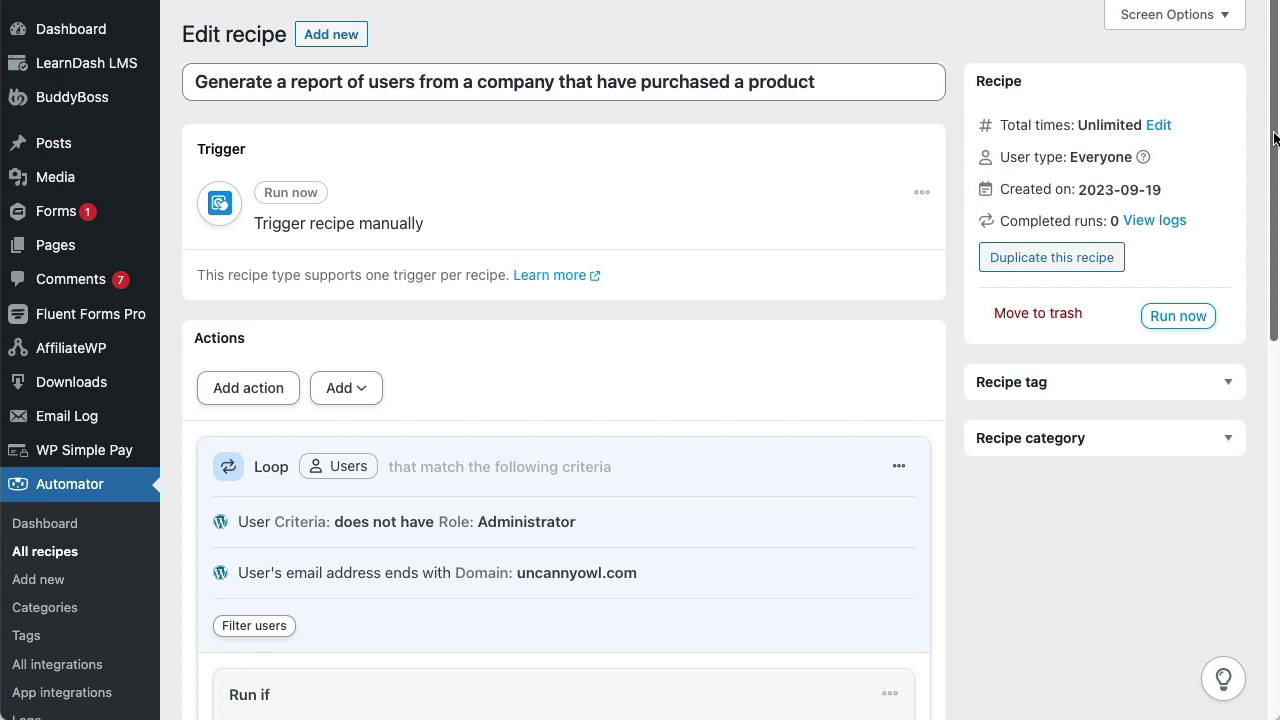
Step: Scroll through the company product-purchase report recipe
drag(1274, 136, 1244, 362)
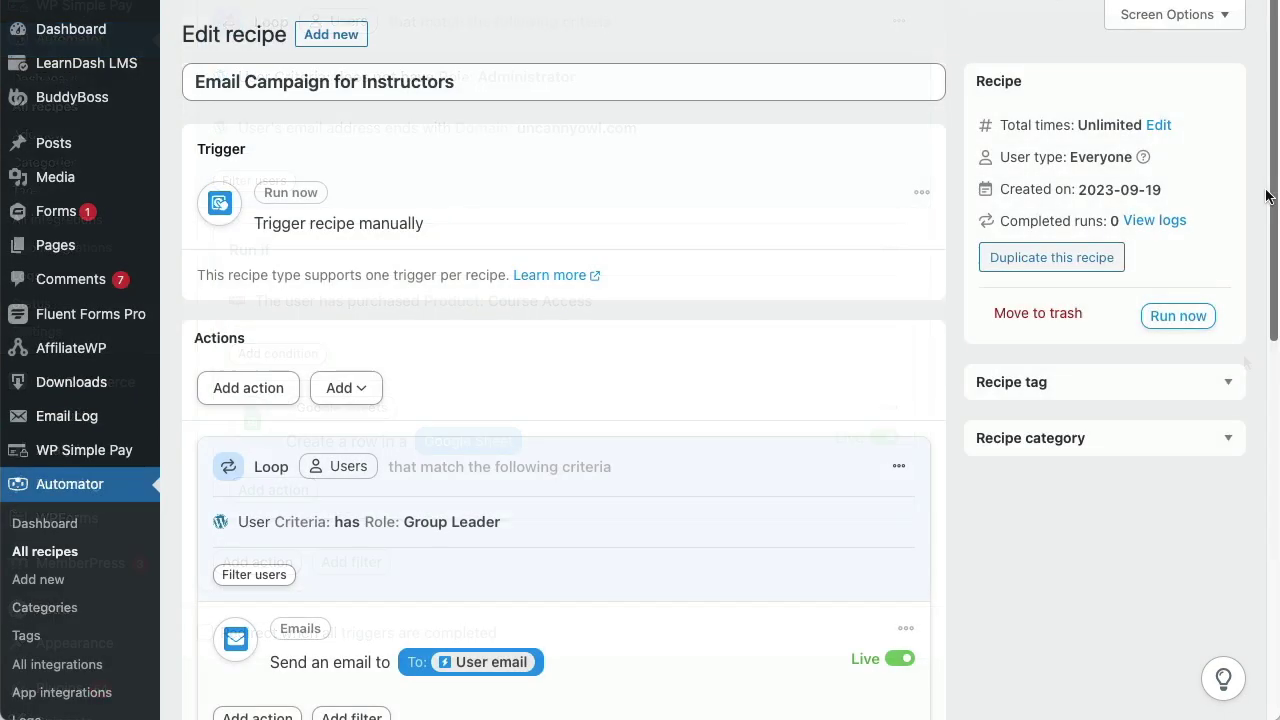
scroll(1265, 200, down, 1)
scroll(1265, 207, down, 3)
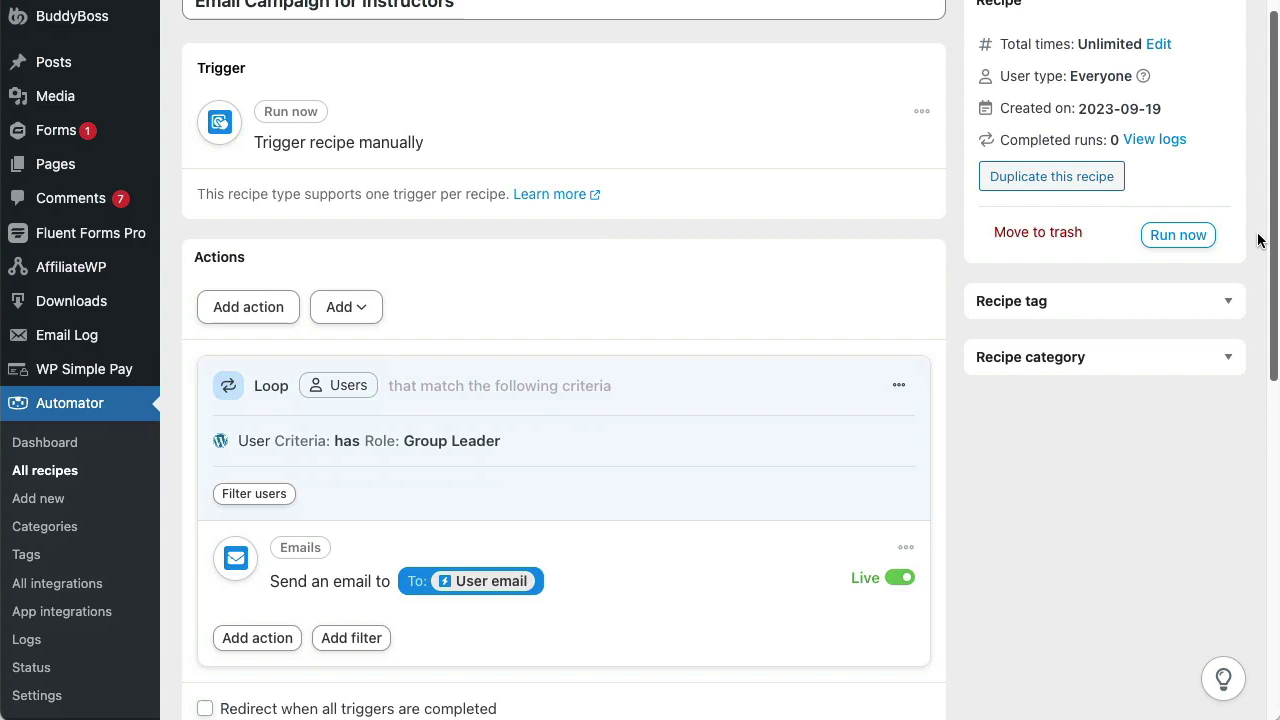